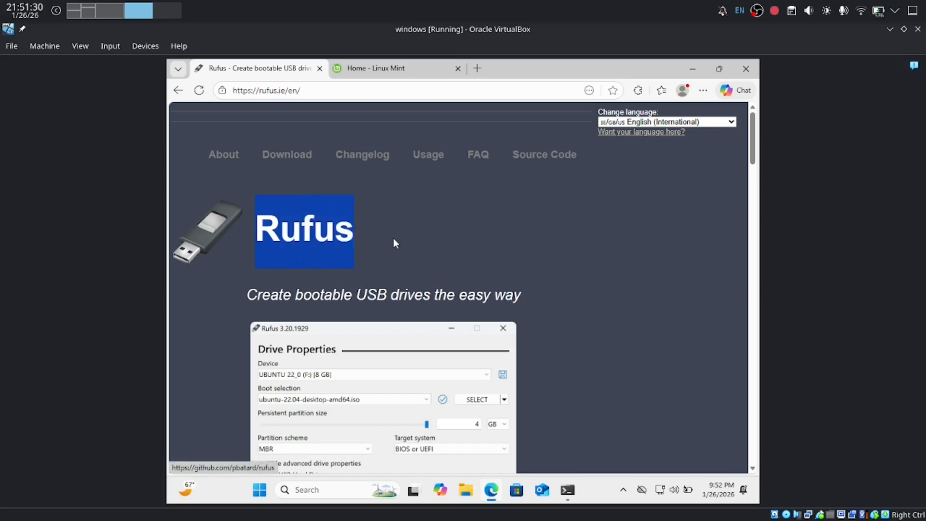
Step: Download rufus-4.11.exe from rufus.ie, then return to the Linux Mint home page tab
drag(412, 292, 426, 295)
click(398, 250)
scroll(398, 258, down, 8)
scroll(399, 259, down, 10)
scroll(362, 264, up, 6)
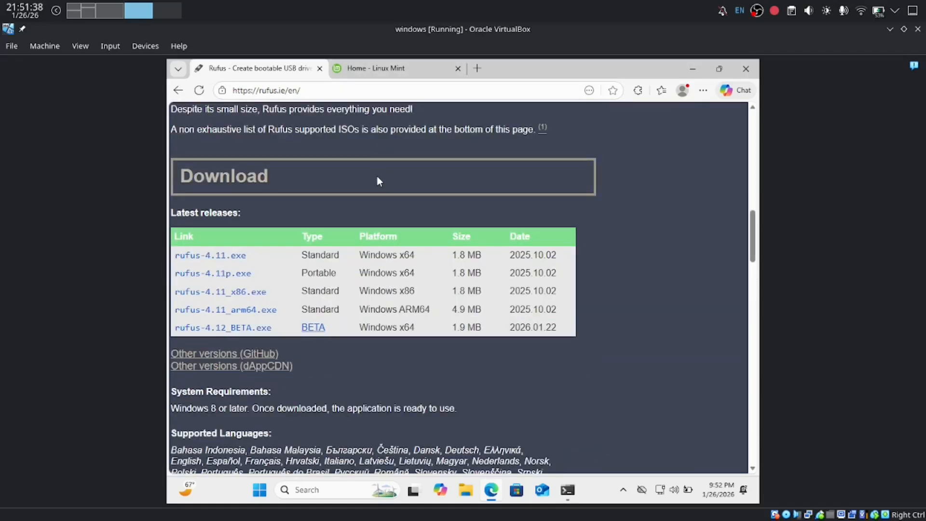
click(230, 257)
scroll(304, 326, up, 2)
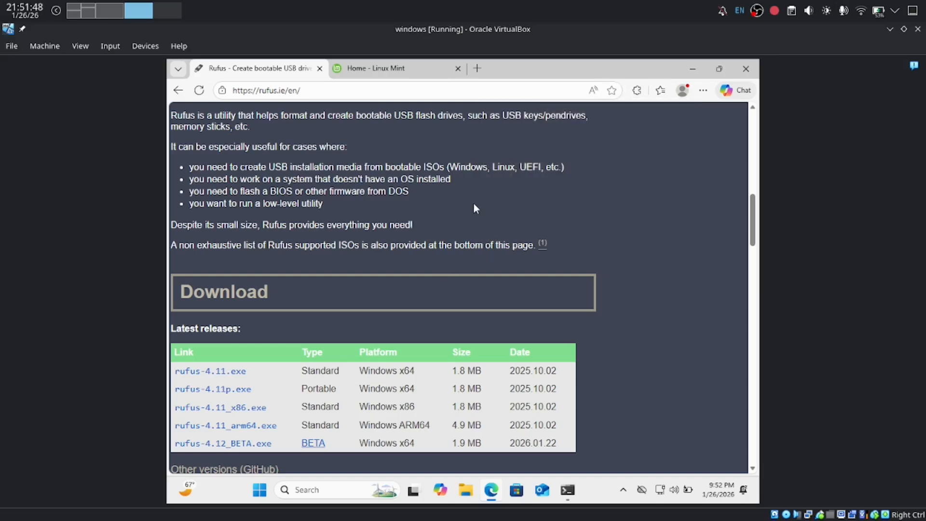
click(419, 74)
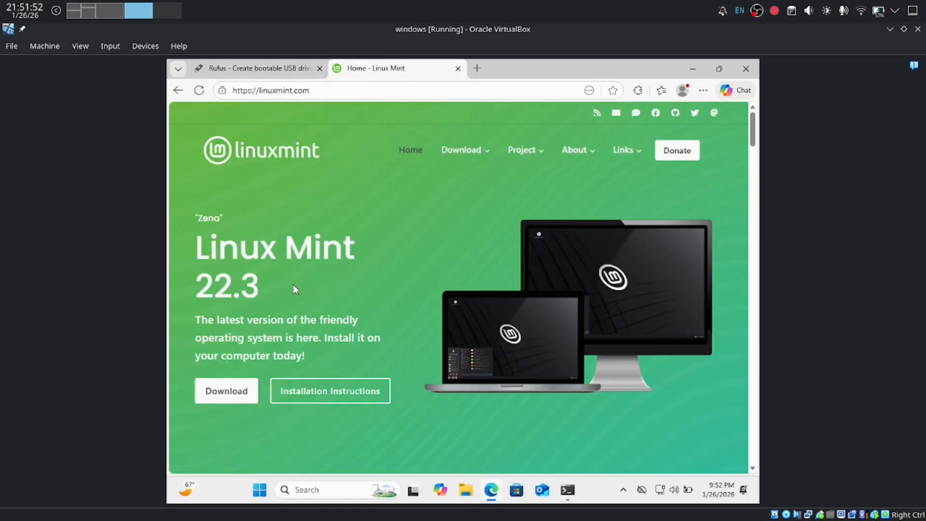
Step: Go to the Linux Mint 22.3 download page and read the Xfce and MATE edition descriptions
click(248, 396)
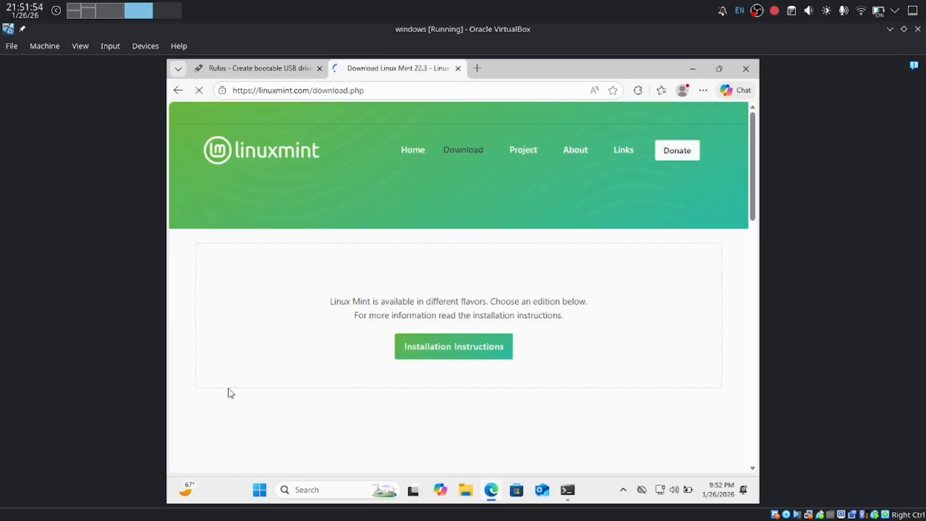
scroll(415, 310, down, 3)
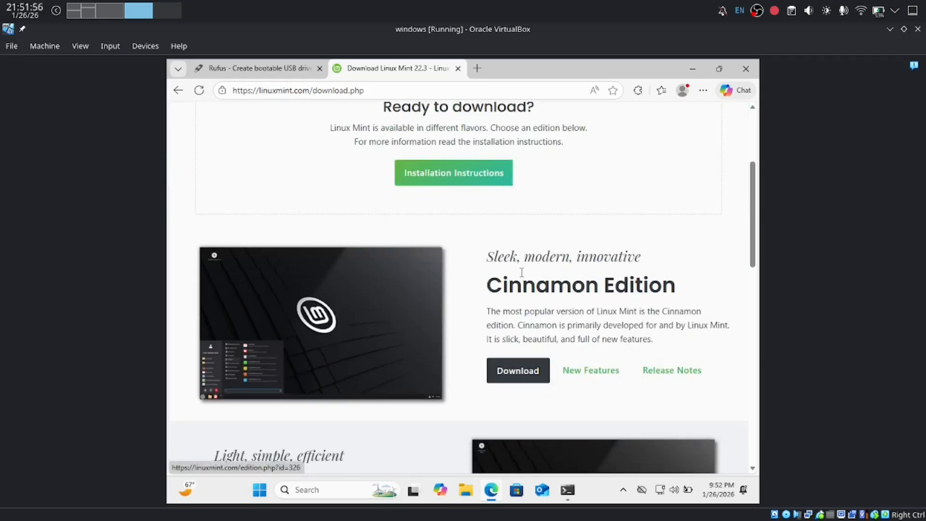
scroll(371, 324, down, 4)
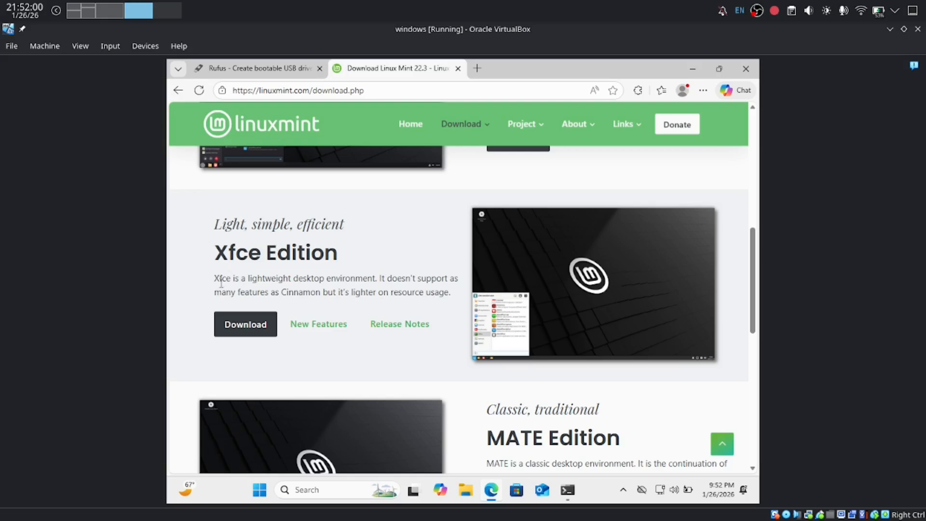
drag(230, 282, 375, 279)
click(387, 269)
scroll(397, 289, down, 4)
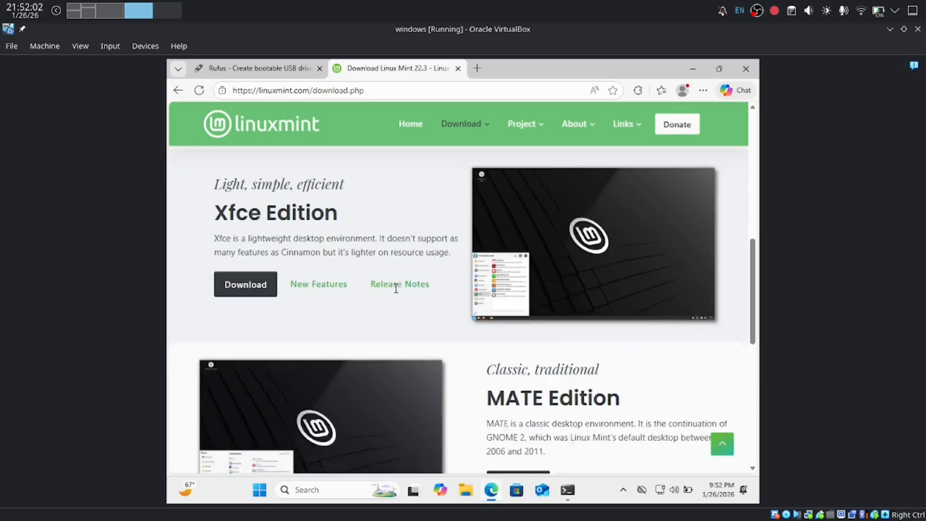
drag(481, 236, 675, 261)
click(639, 267)
scroll(608, 273, up, 5)
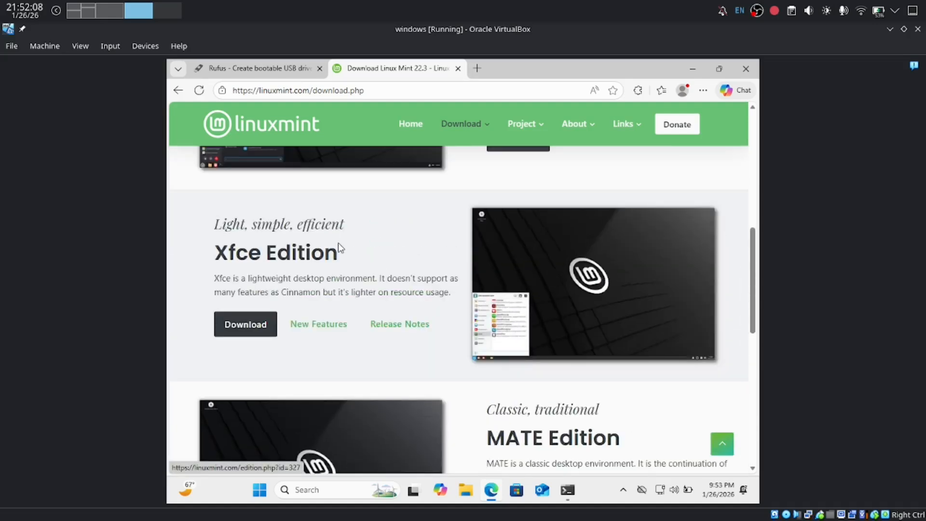
Step: Scroll back up and open the Cinnamon Edition download page
drag(206, 249, 386, 245)
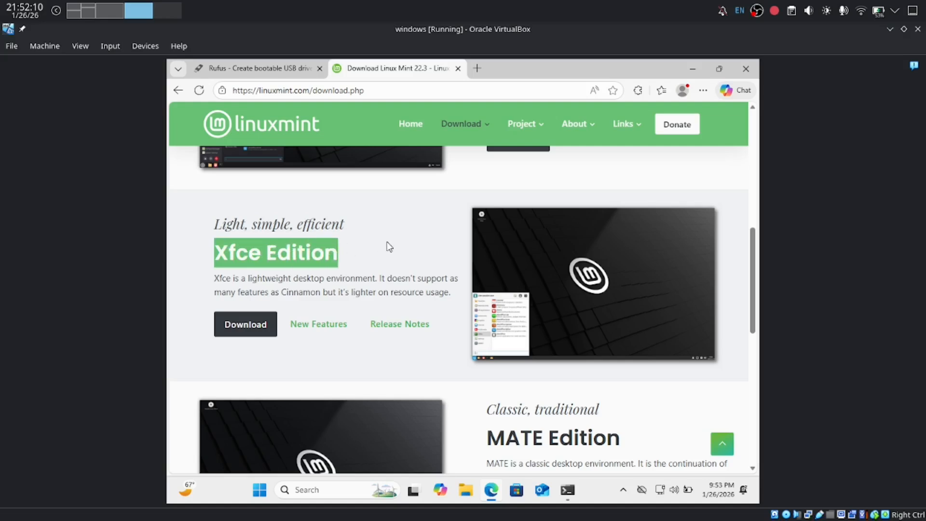
click(380, 250)
scroll(370, 256, up, 2)
scroll(371, 260, up, 3)
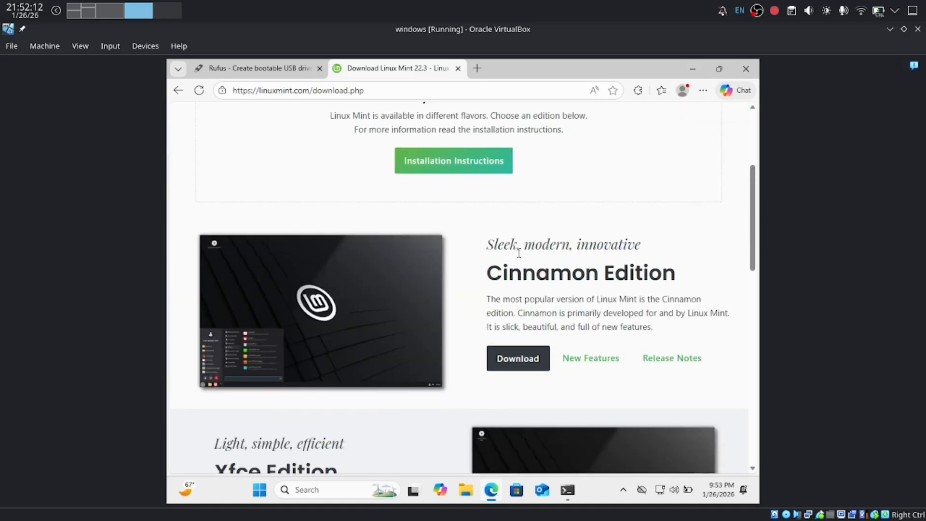
click(542, 357)
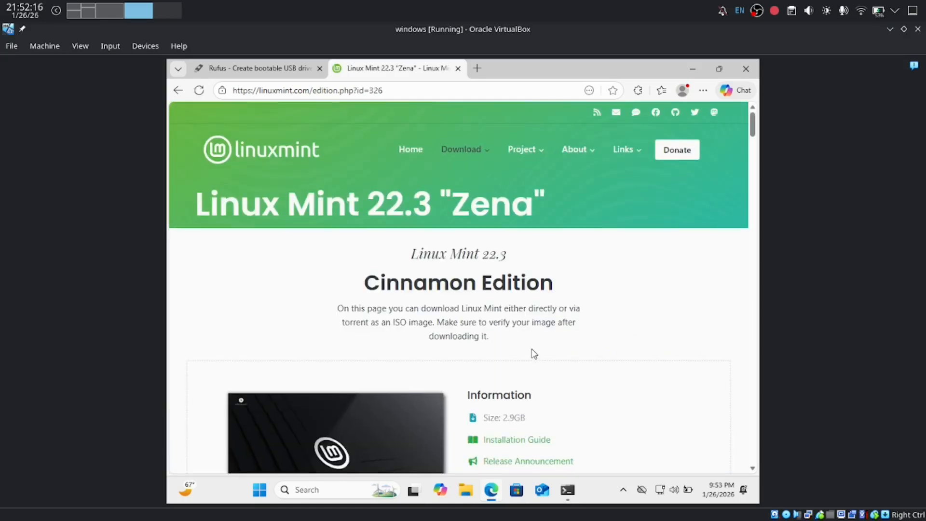
Step: Start downloading linuxmint-22.3-cinnamon-64bit.iso from the Linux Mint mirror
scroll(534, 353, down, 20)
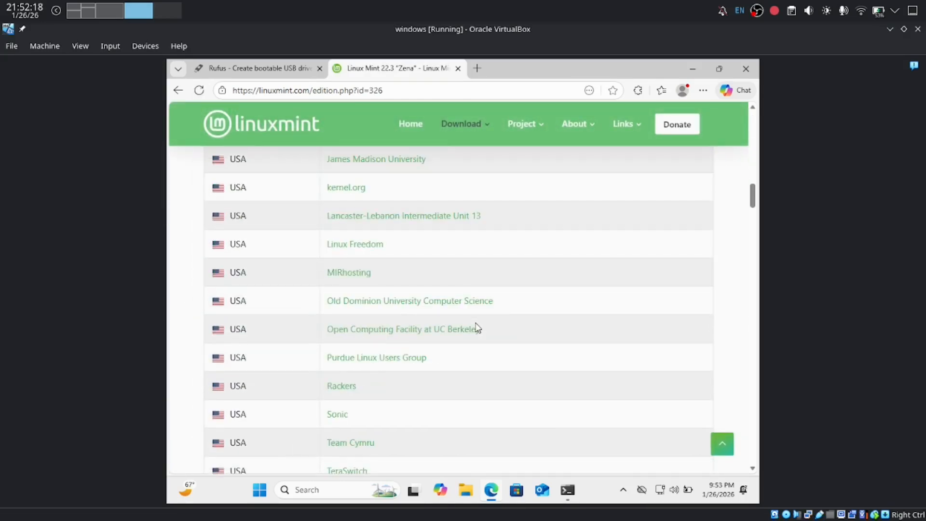
scroll(477, 328, up, 10)
click(344, 313)
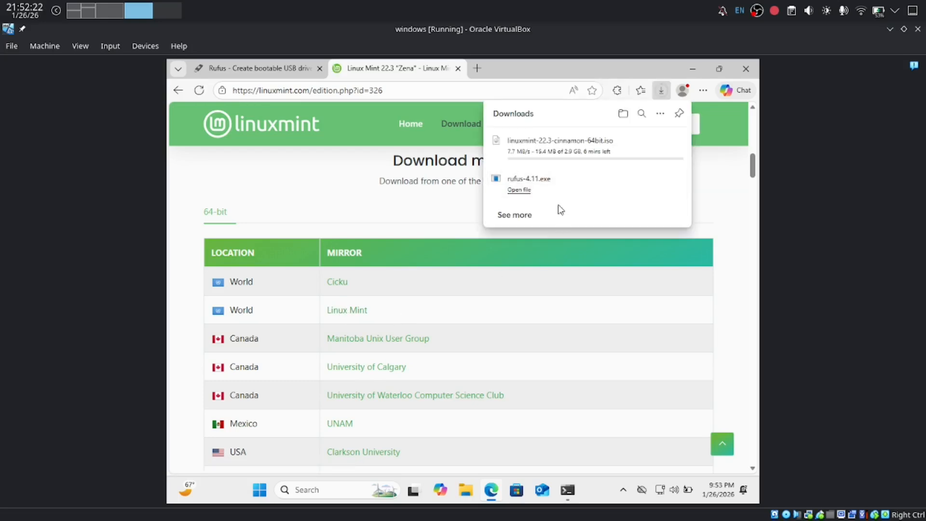
mouse_move(192, 517)
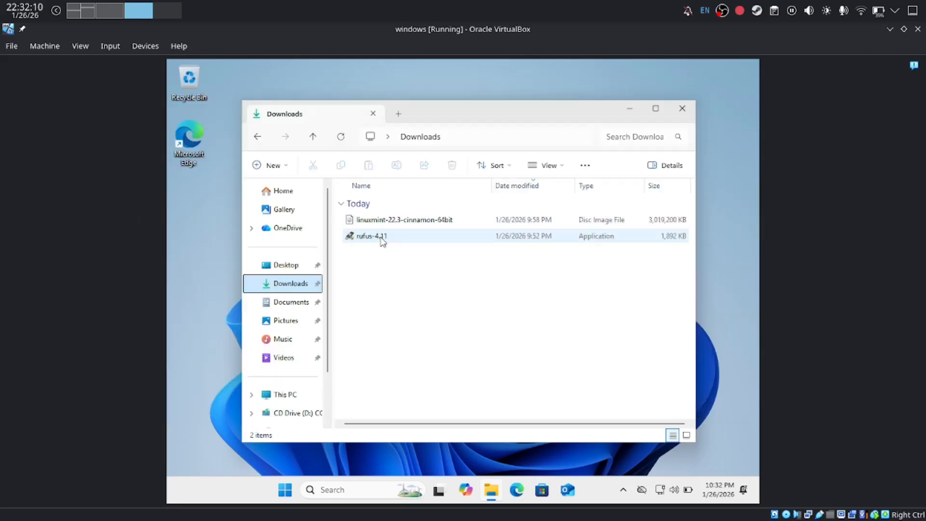
Step: Run rufus-4.11 from Downloads with administrator rights, declining online update checks
click(381, 236)
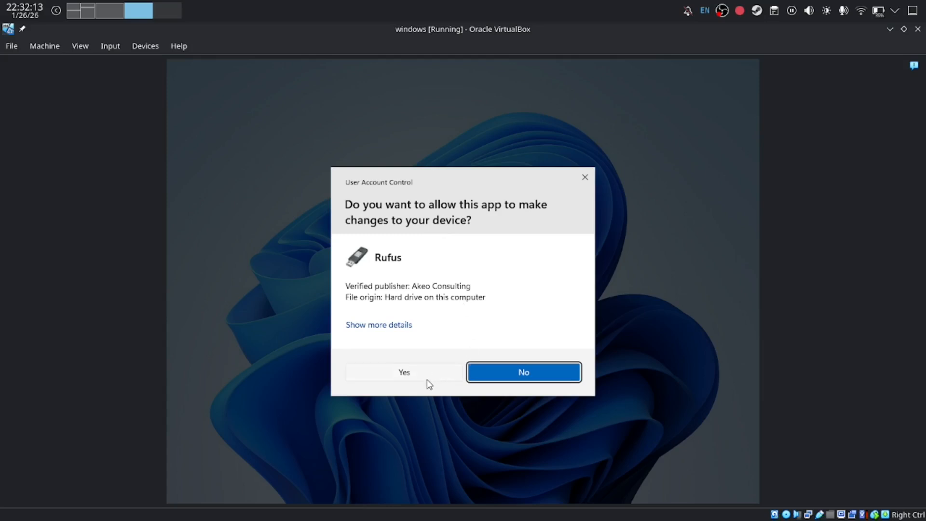
click(427, 379)
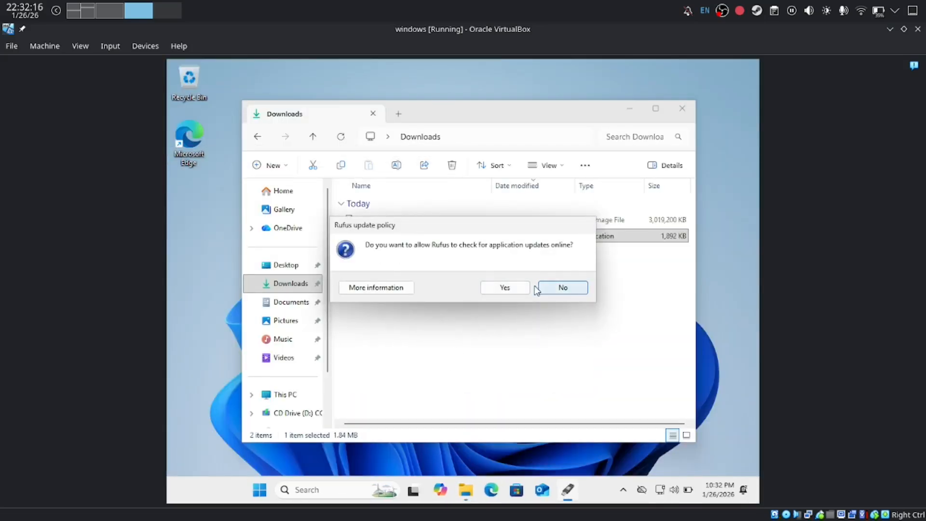
click(574, 292)
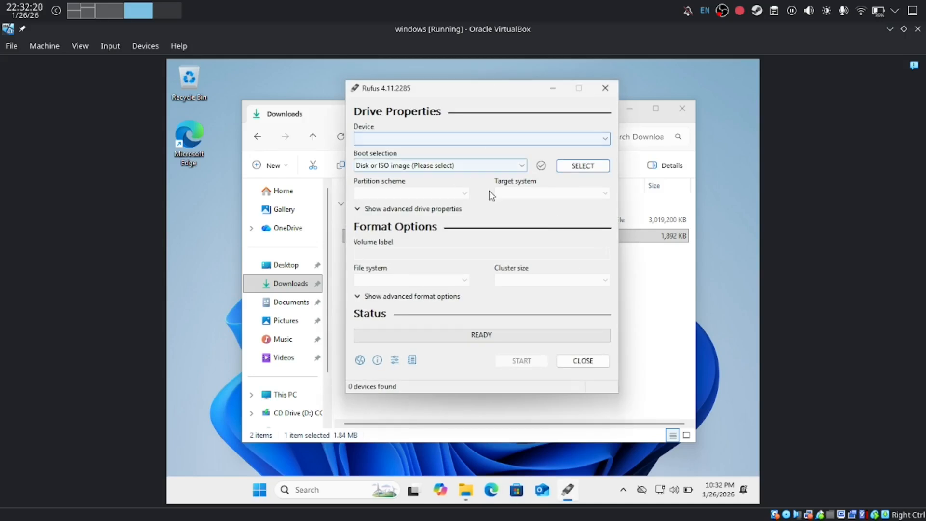
Step: Load linuxmint-22.3-cinnamon-64bit.iso as Rufus's boot image and reveal the advanced format options
click(526, 165)
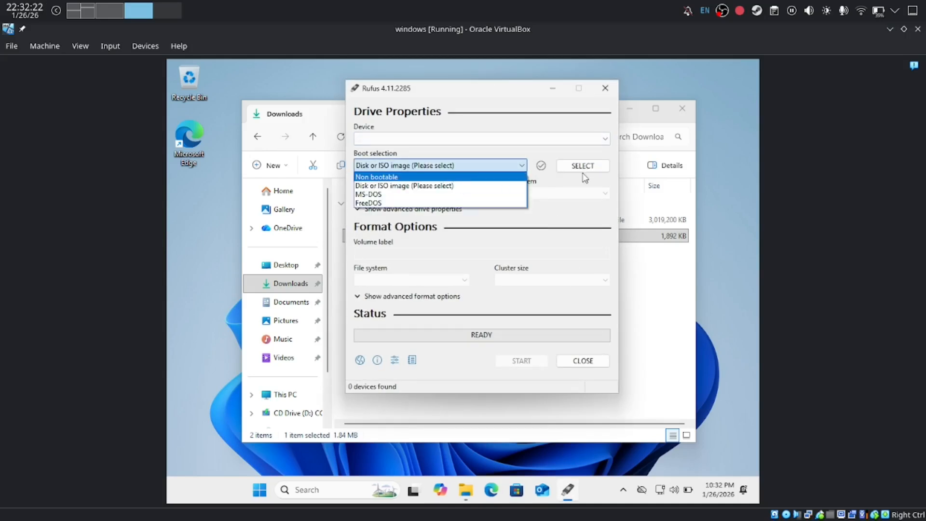
click(601, 174)
click(598, 169)
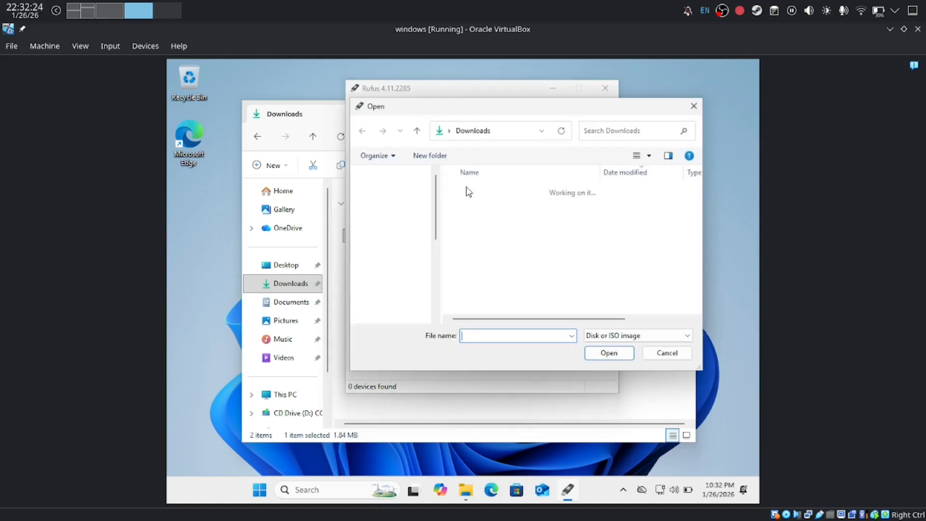
click(476, 208)
click(602, 355)
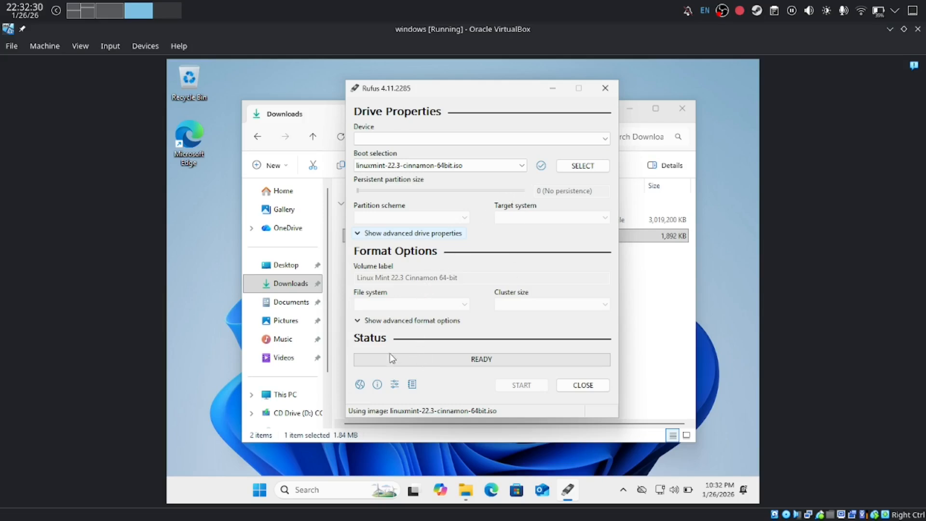
click(378, 322)
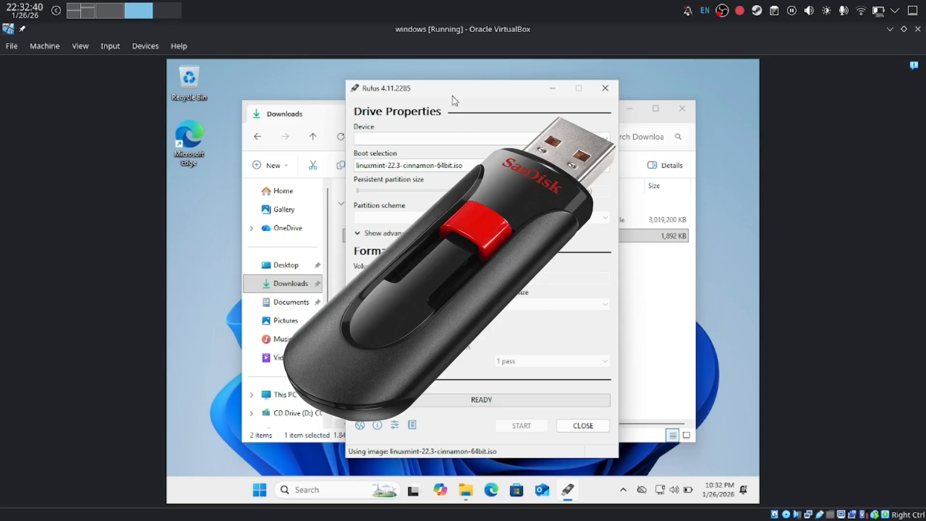
drag(441, 89, 478, 92)
click(440, 140)
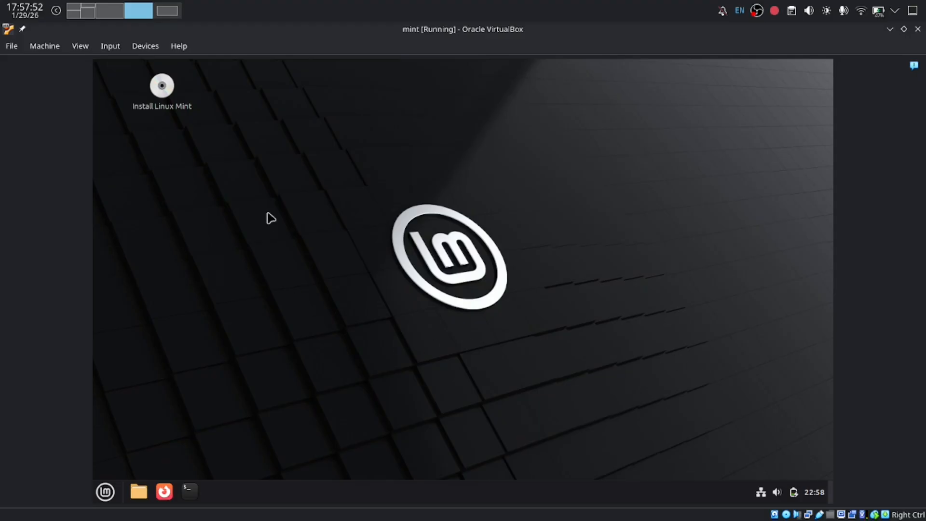
Step: Start the mint VM and let it boot to the Linux Mint live desktop
drag(266, 143, 677, 369)
Step: Browse the application categories in the Mint menu
click(105, 491)
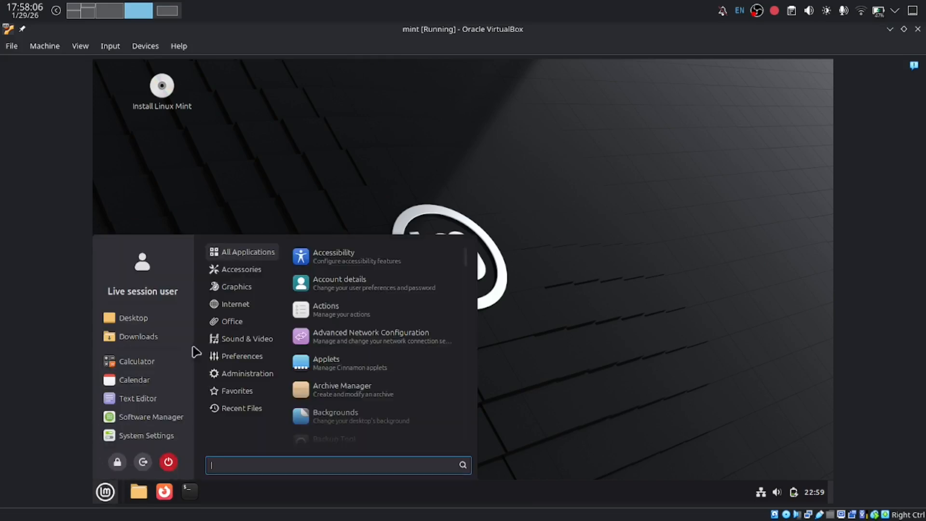
mouse_move(234, 307)
mouse_move(238, 274)
mouse_move(263, 291)
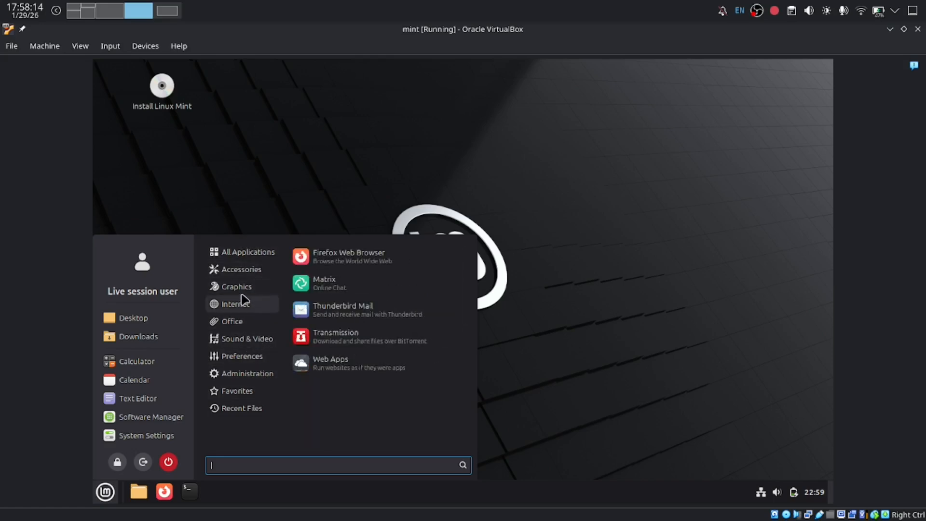
mouse_move(219, 358)
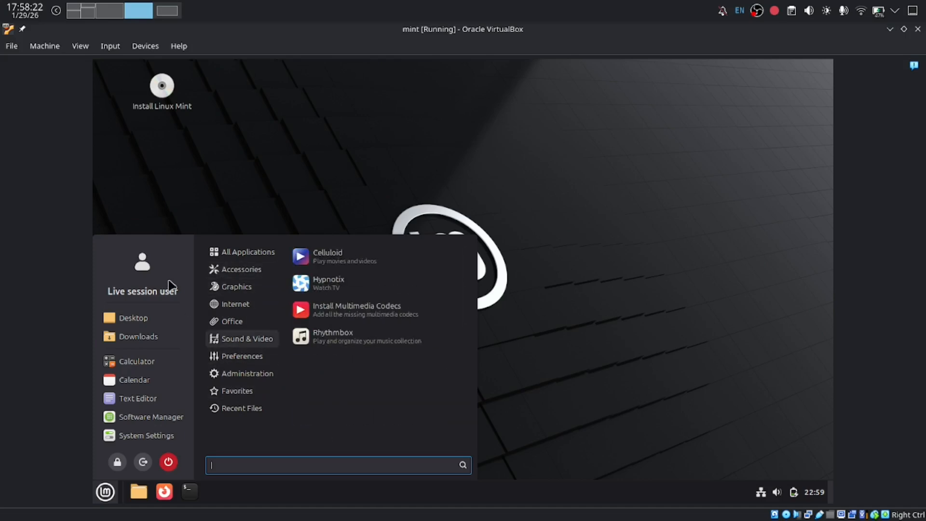
Step: Close the menu and launch Install Linux Mint from the desktop
click(174, 161)
double_click(163, 94)
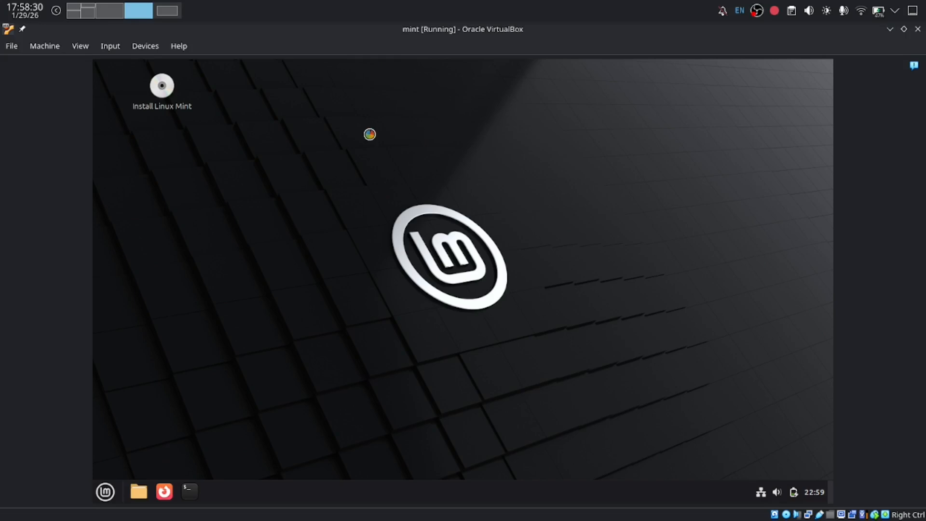
drag(340, 188, 568, 315)
Step: Accept English and the English (US) keyboard layout, and include multimedia codecs
drag(339, 178, 598, 331)
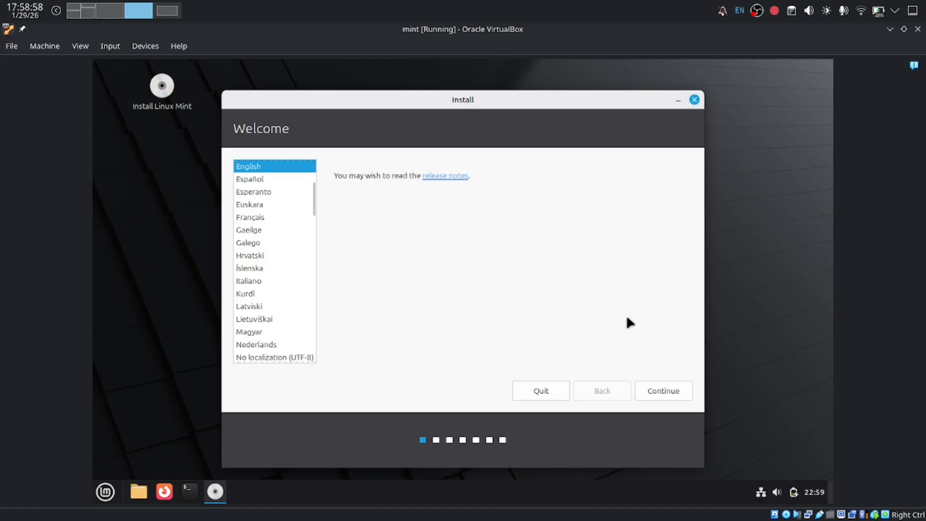
click(658, 388)
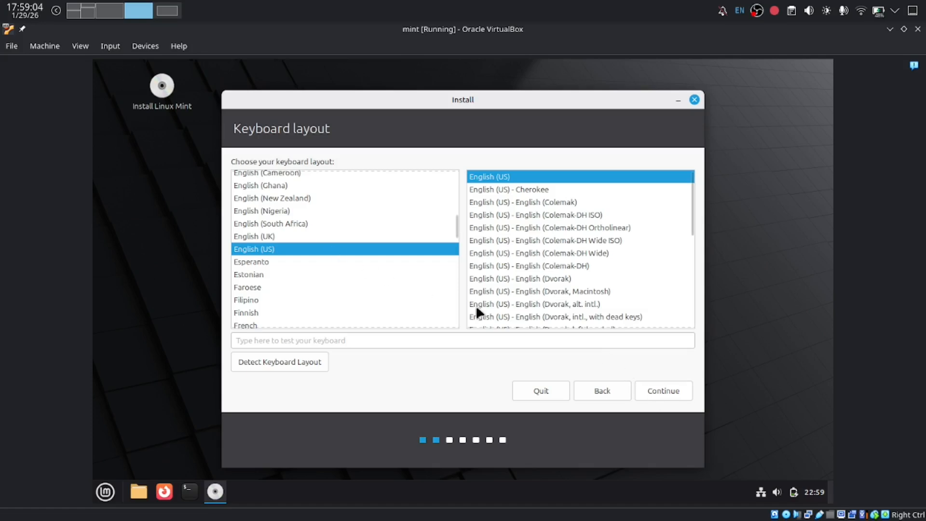
click(662, 397)
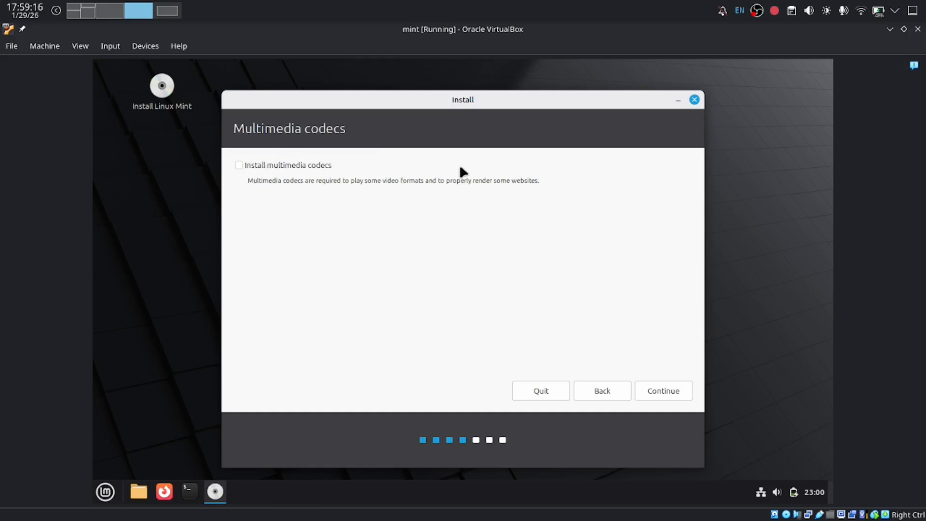
drag(417, 178, 538, 182)
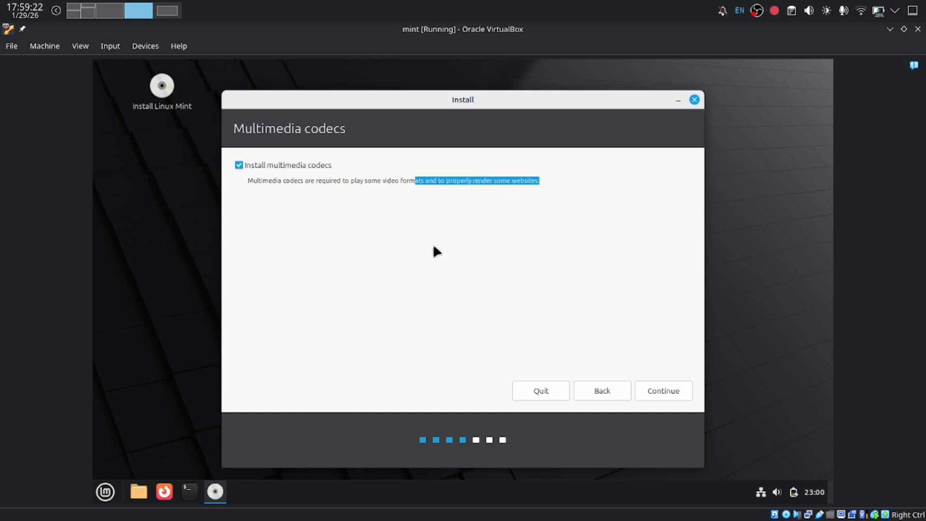
click(654, 393)
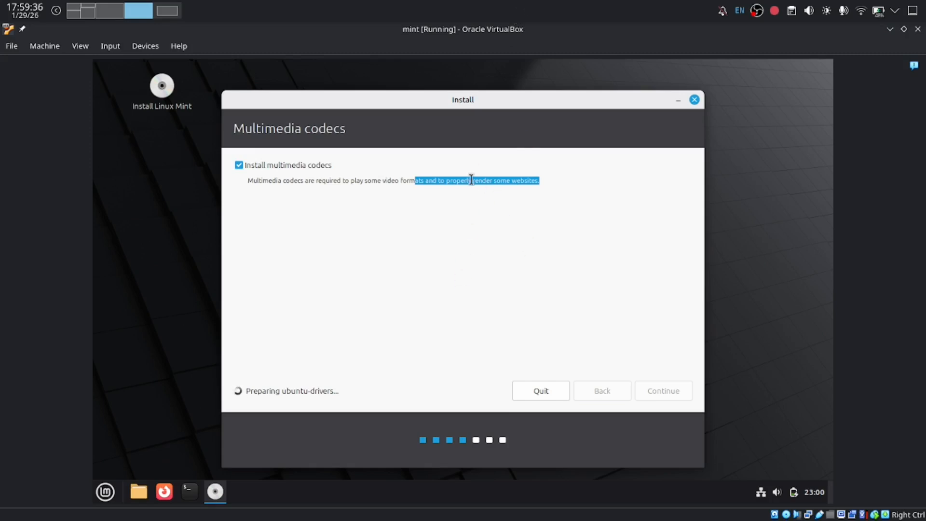
click(292, 177)
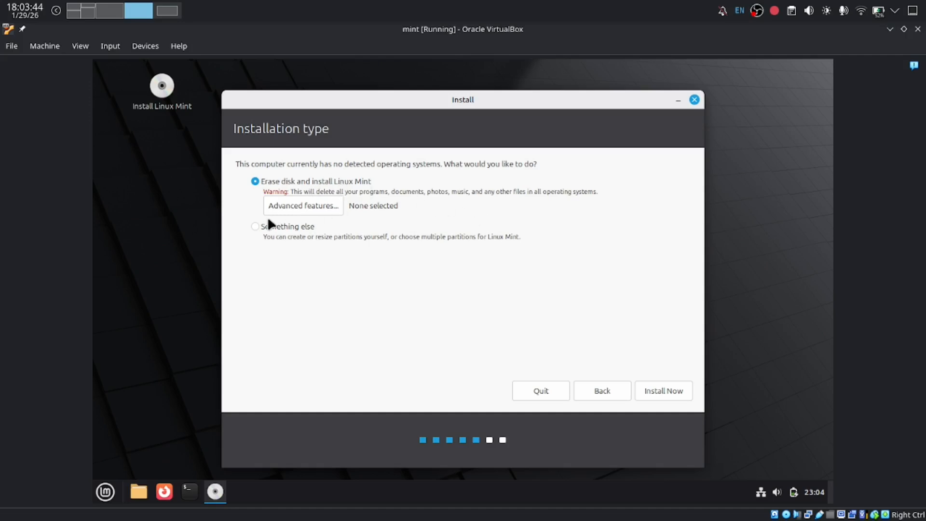
Step: Choose Erase disk and install Linux Mint with advanced features left at None, then Install Now
click(257, 228)
click(255, 180)
click(280, 205)
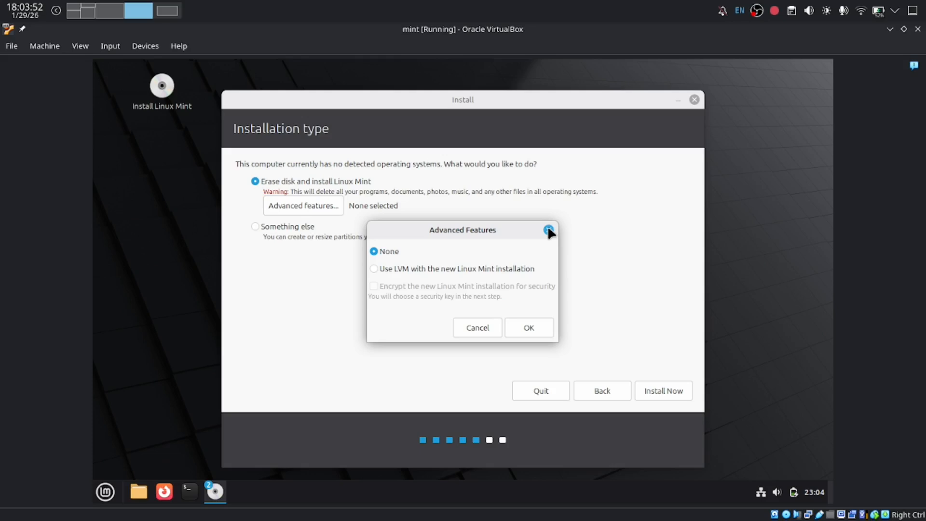
click(548, 230)
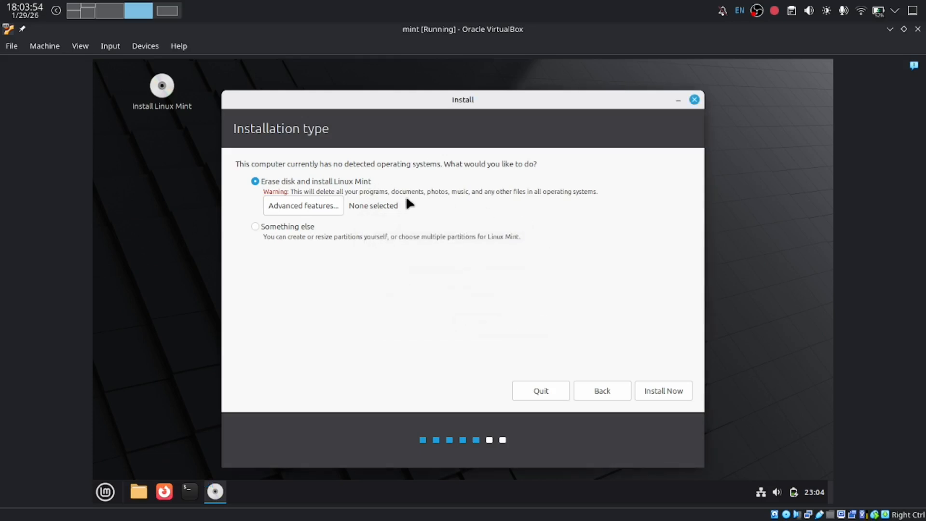
drag(284, 191, 611, 188)
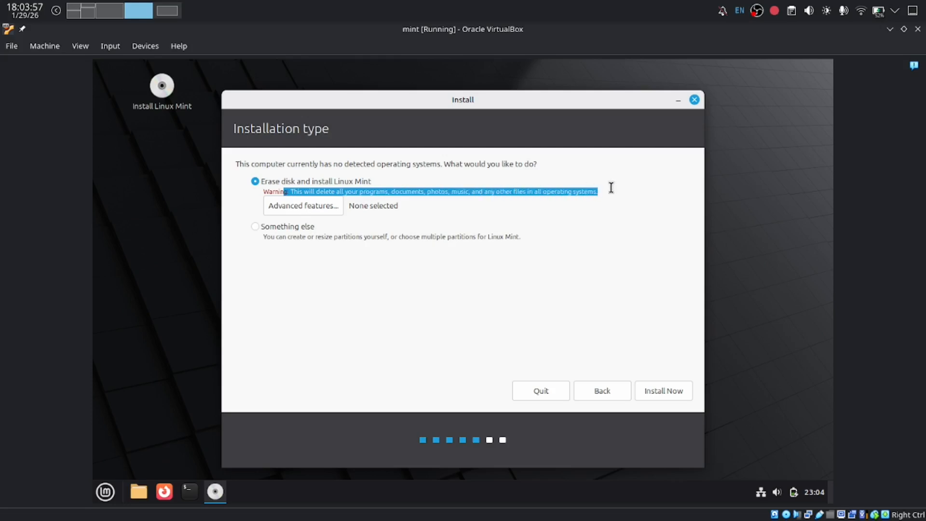
click(443, 189)
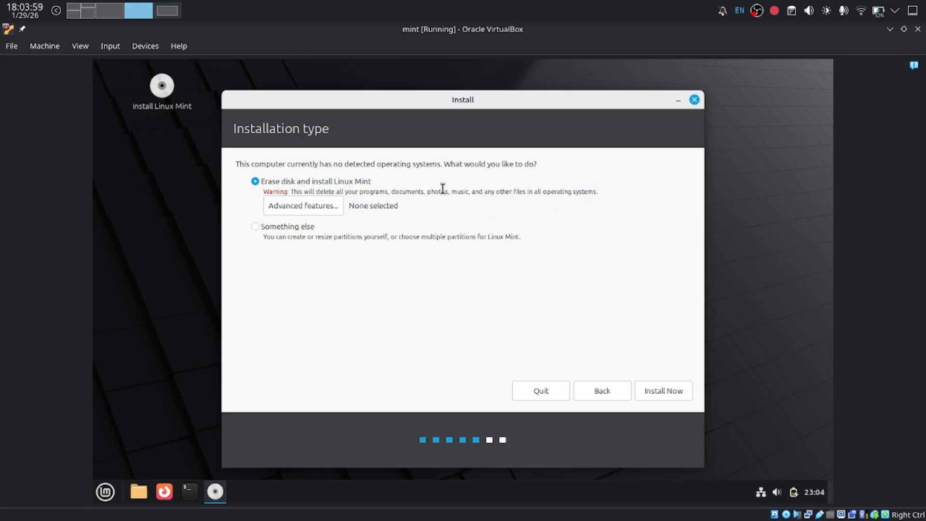
click(653, 390)
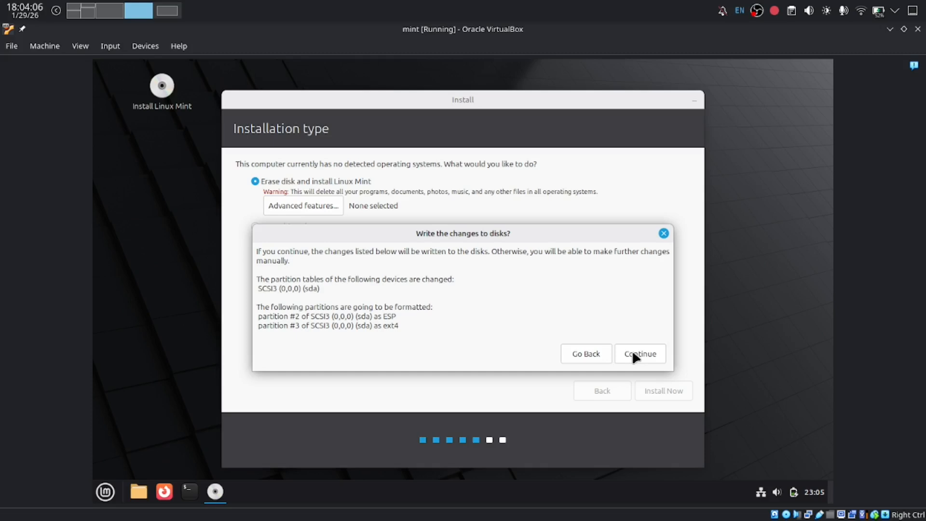
Step: Confirm writing the partition changes to the sda disk
click(633, 354)
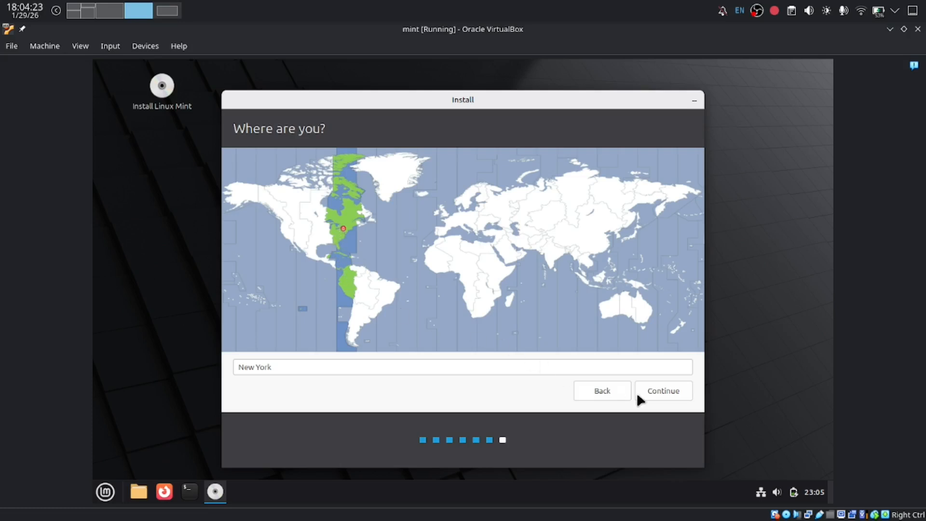
Step: Accept New York as the location, enter 'mint' as the name, set and confirm the account password, and start installing
click(659, 395)
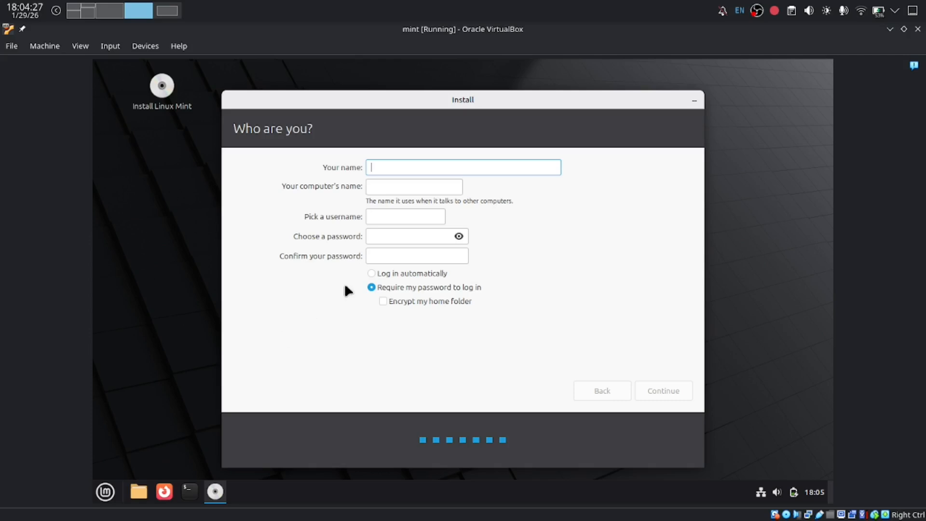
text(mint)
click(375, 238)
text(mi)
click(379, 258)
text(mint)
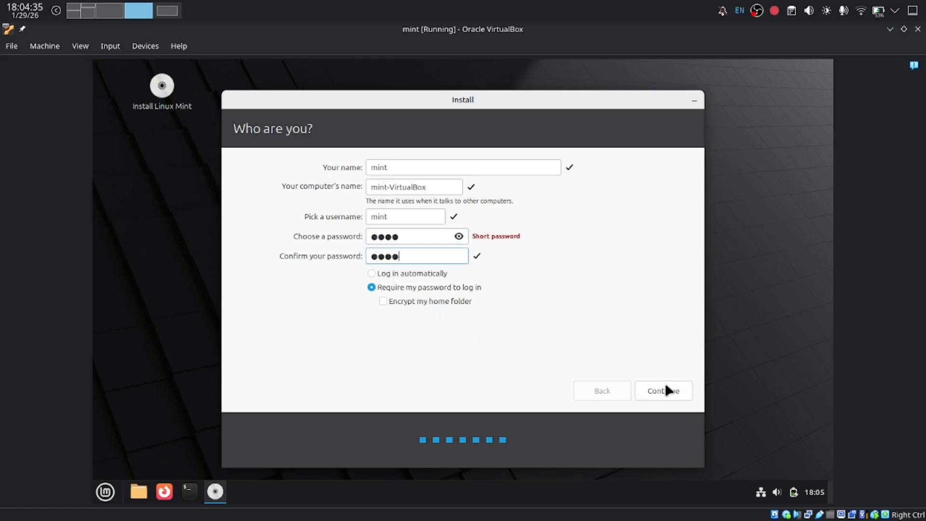
click(665, 388)
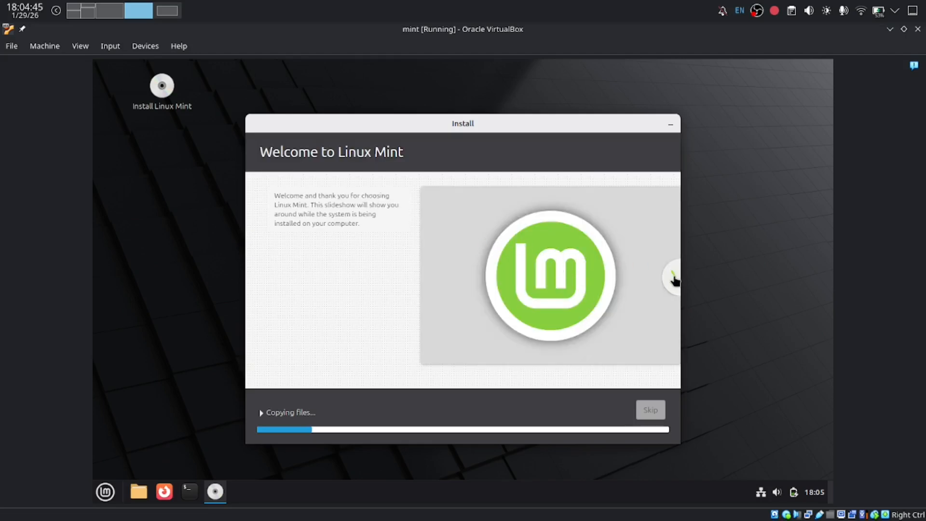
Step: Page through the installer slideshow, from Stay connected and Run Windows software to Find help, while files copy
click(673, 277)
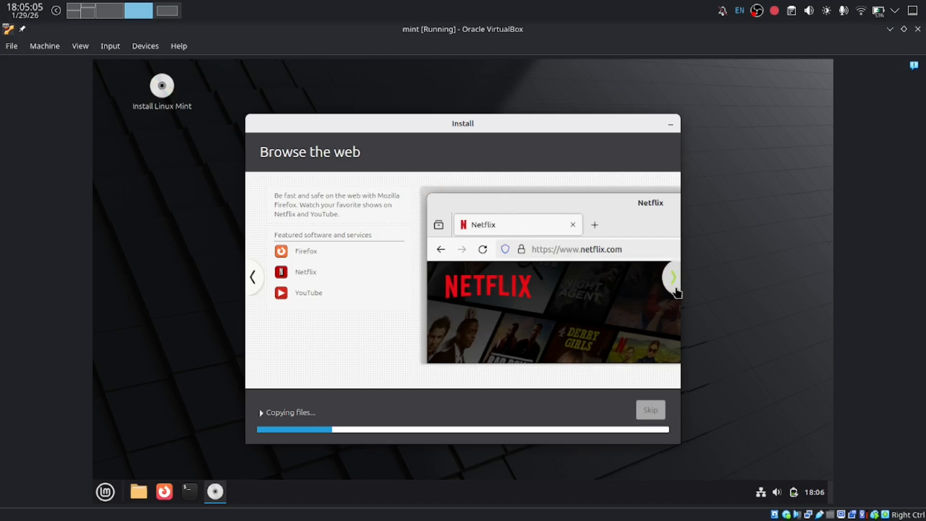
click(674, 285)
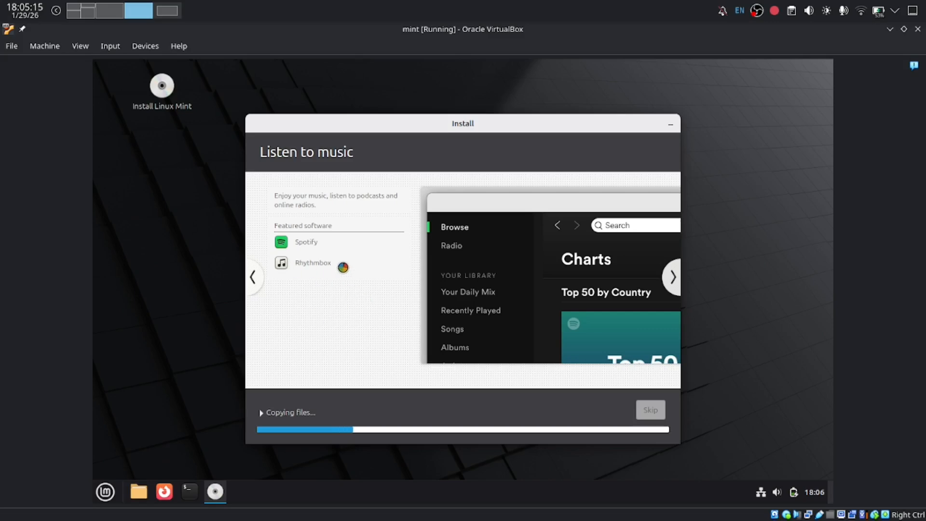
click(675, 287)
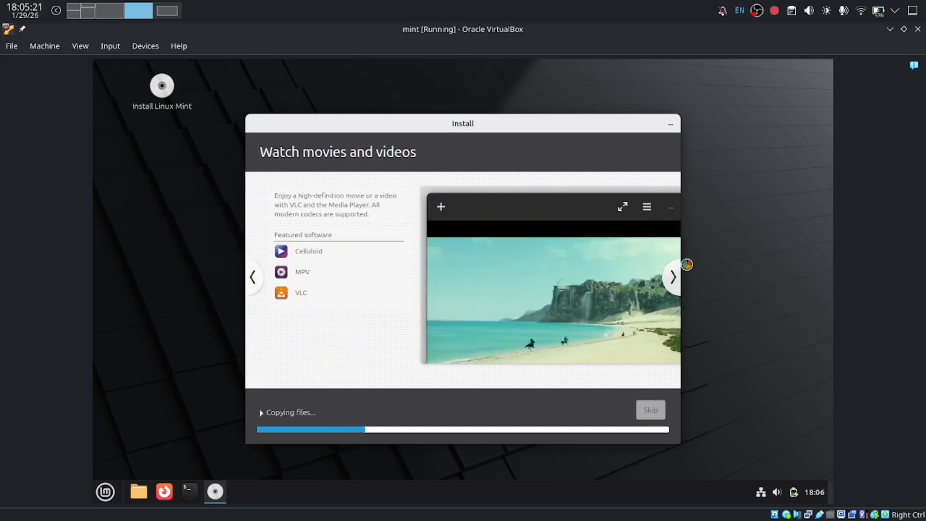
click(673, 276)
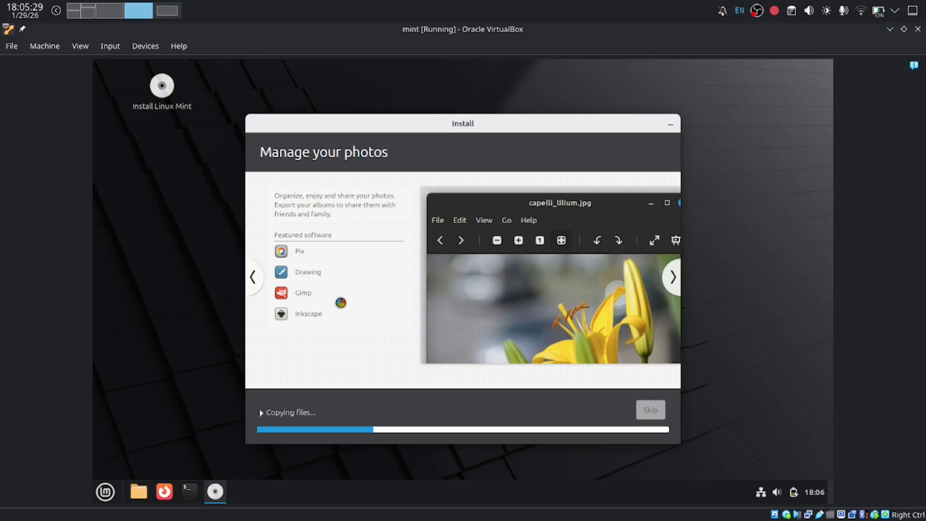
click(673, 276)
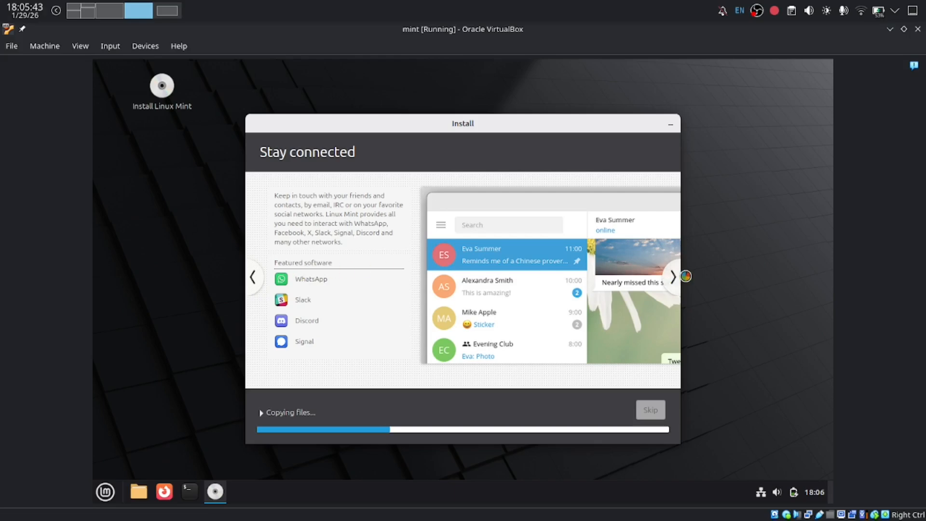
click(670, 277)
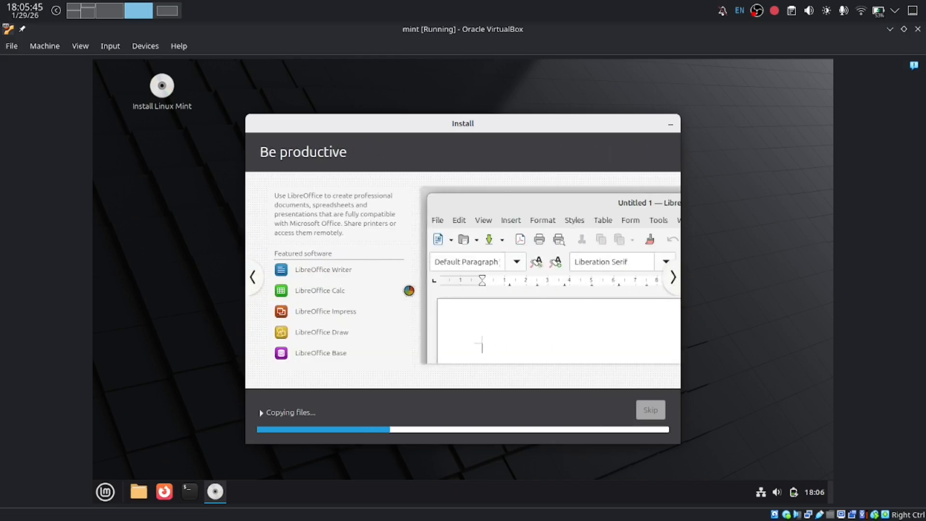
click(674, 279)
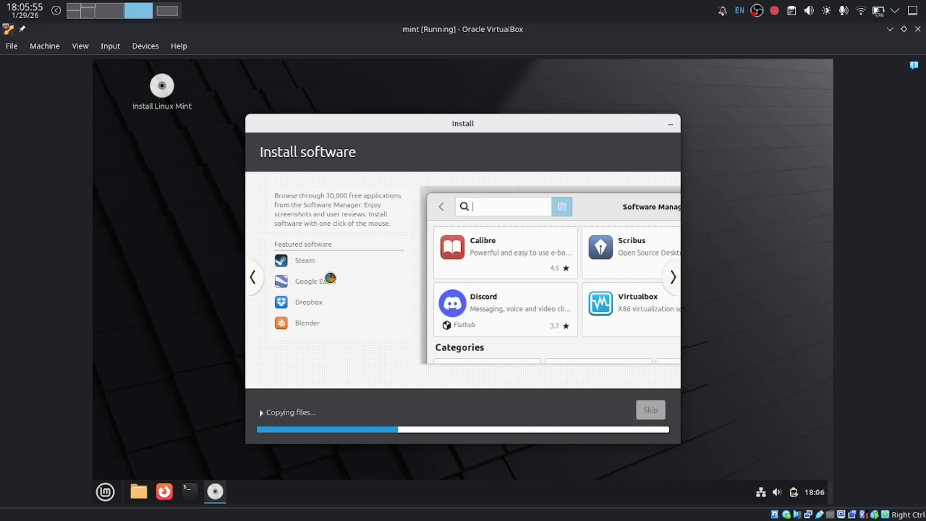
click(672, 276)
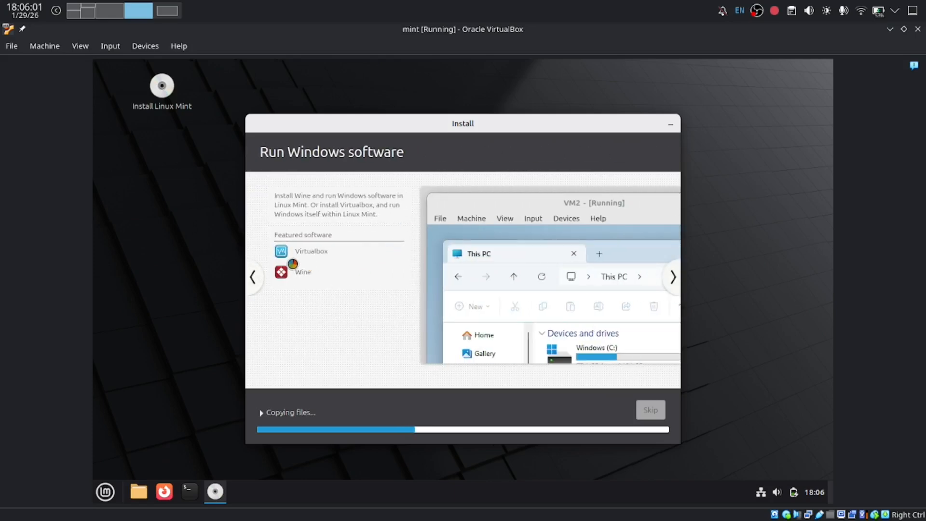
click(671, 277)
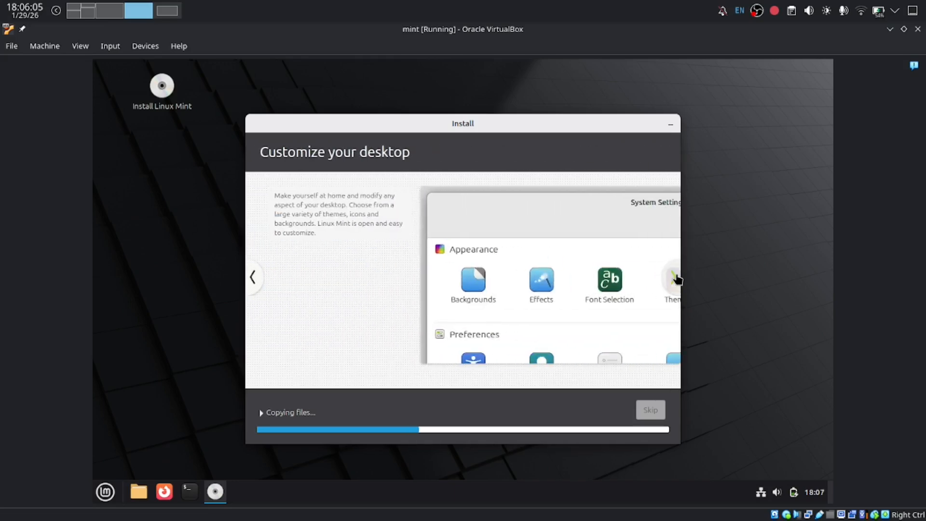
click(672, 277)
click(675, 277)
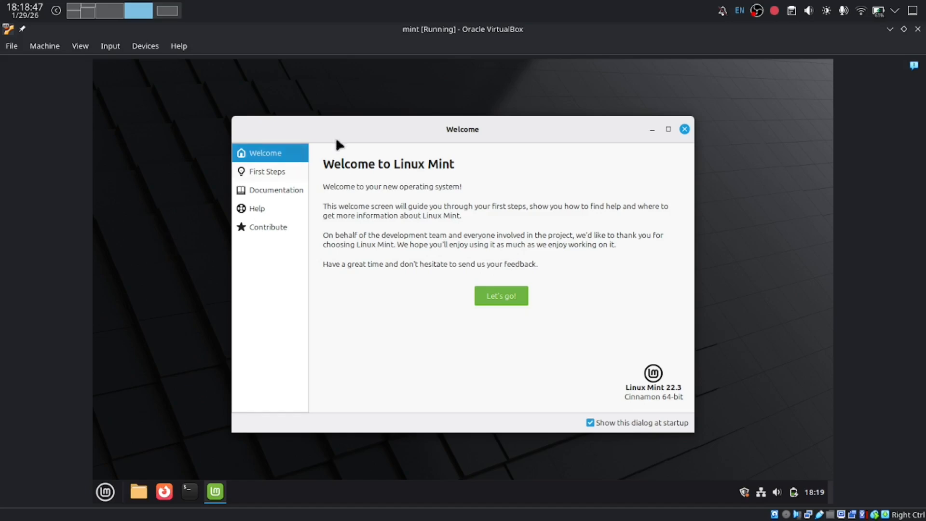
Step: Start the Welcome tour at First Steps and browse its Documentation, Help and Contribute pages
click(521, 296)
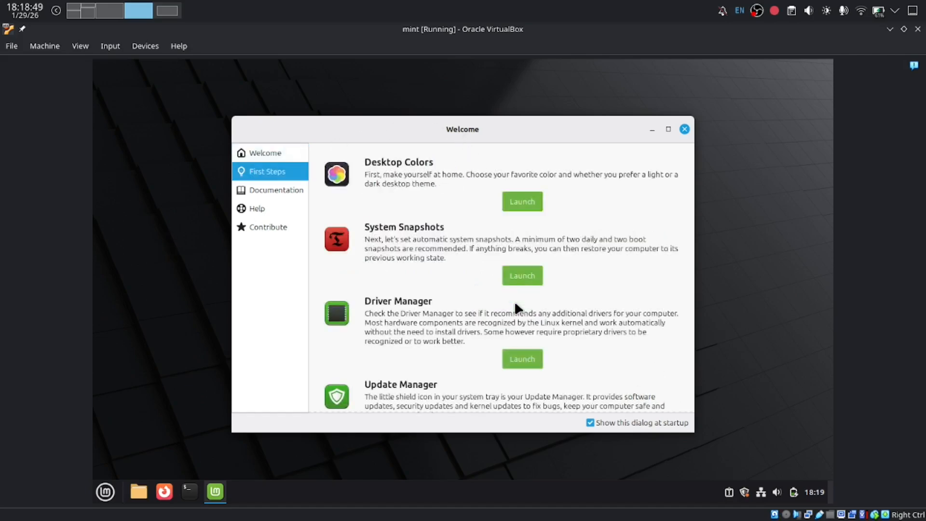
scroll(485, 265, down, 5)
scroll(481, 262, down, 1)
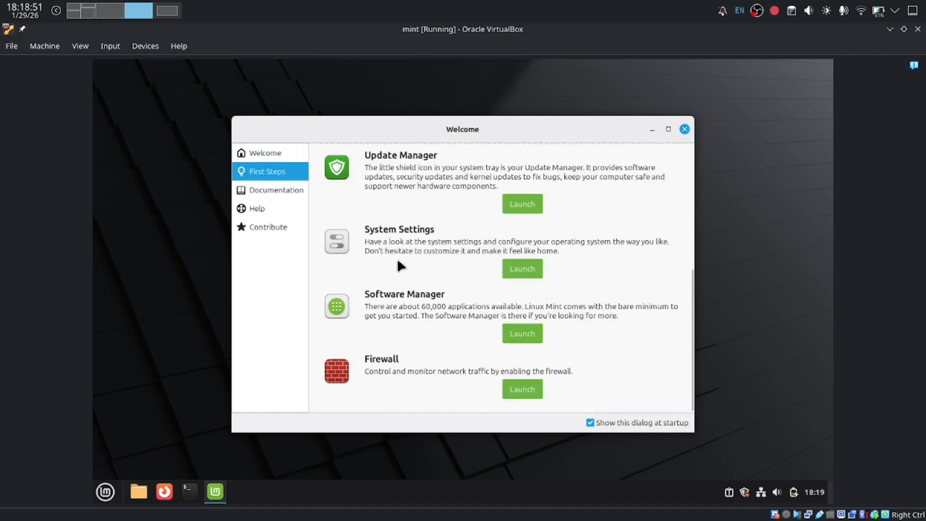
scroll(396, 266, up, 5)
scroll(366, 244, down, 3)
click(291, 190)
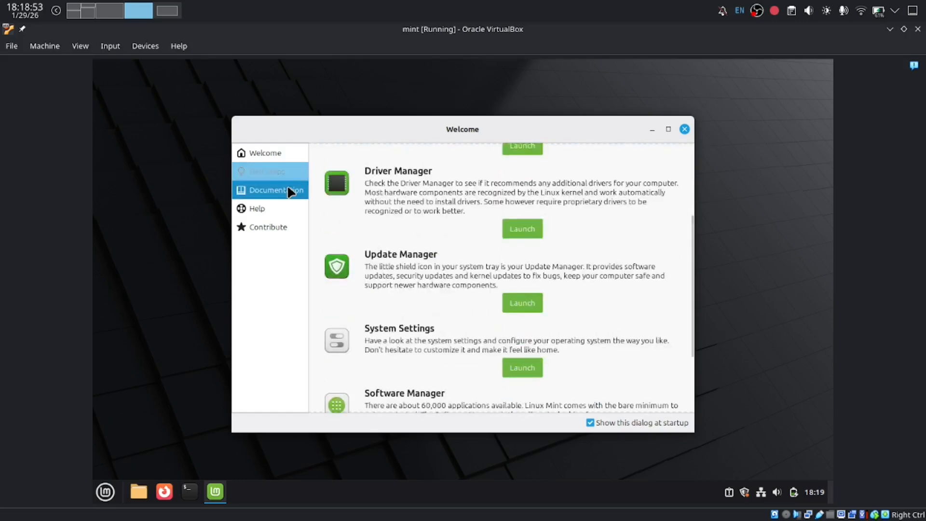
click(276, 209)
click(276, 234)
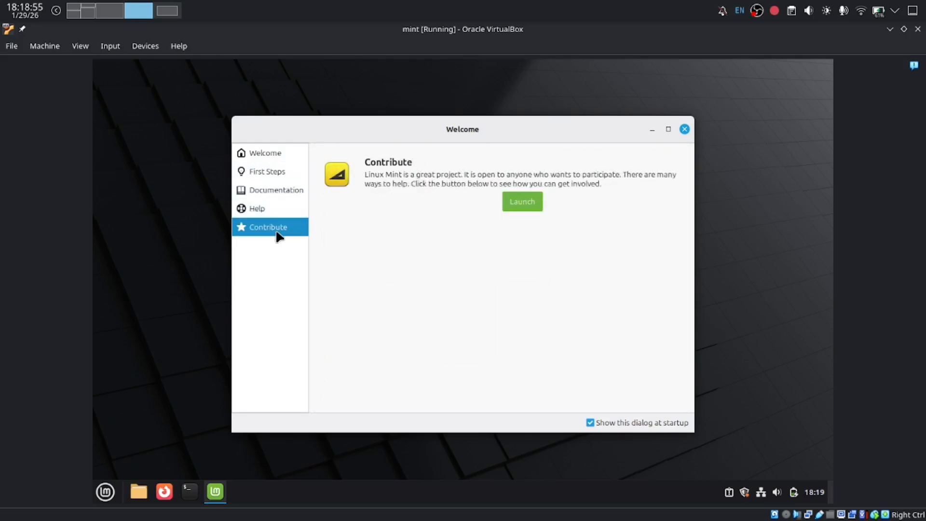
Step: Close the Welcome dialog, then open and close the Mint menu
click(684, 130)
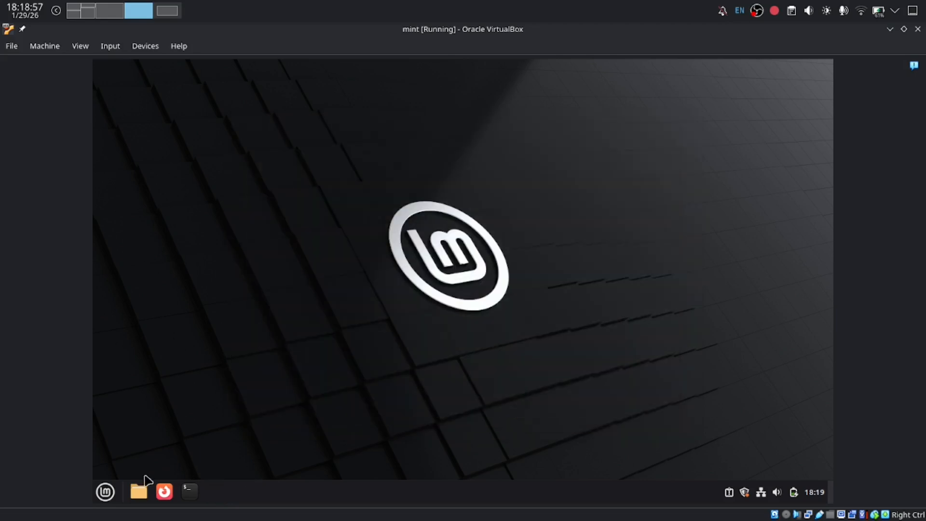
click(105, 491)
click(105, 491)
Step: Open a terminal from the taskbar and run neofetch
click(185, 490)
mouse_move(468, 133)
mouse_down()
mouse_move(343, 103)
mouse_move(622, 131)
mouse_move(309, 103)
mouse_move(459, 130)
mouse_up()
text(n)
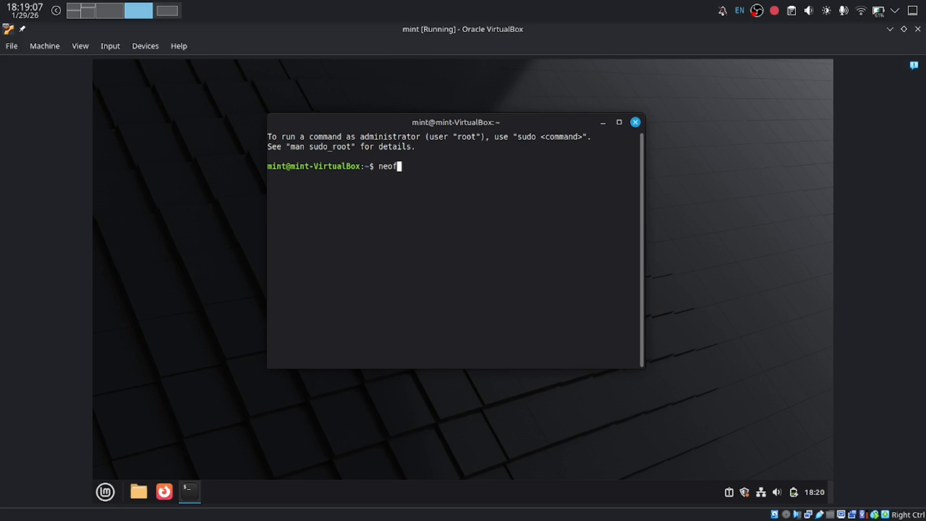
text(eofetch)
key(Return)
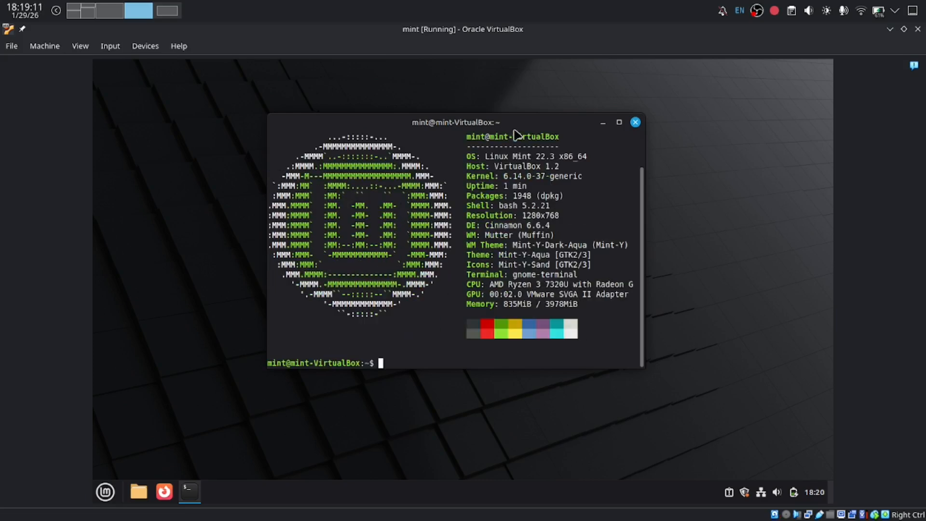
Step: Move the terminal window to the top-left corner with Alt+F7, then minimize it
key(alt+F7)
mouse_move(497, 211)
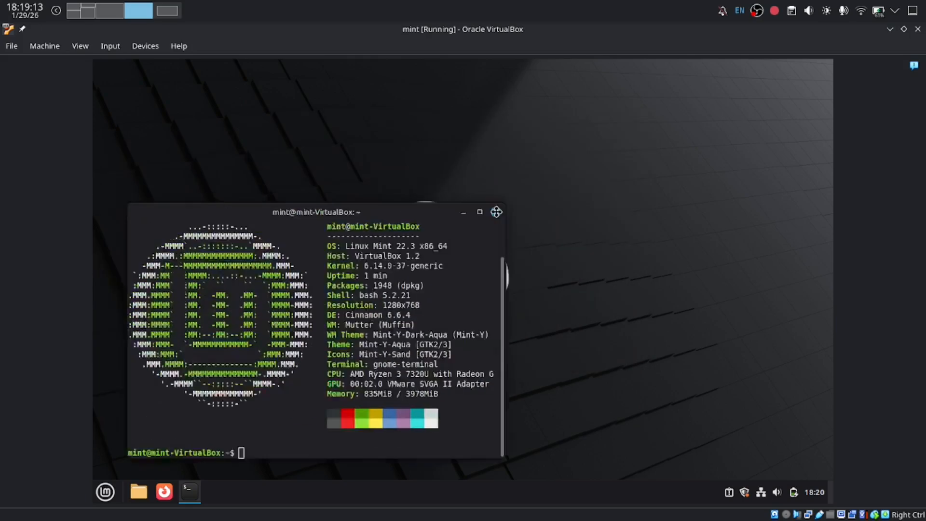
click(314, 72)
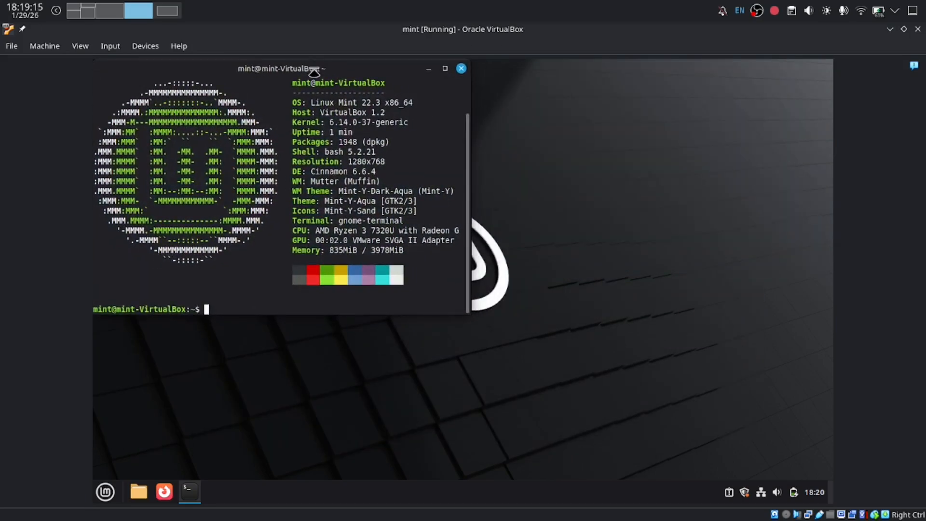
click(512, 311)
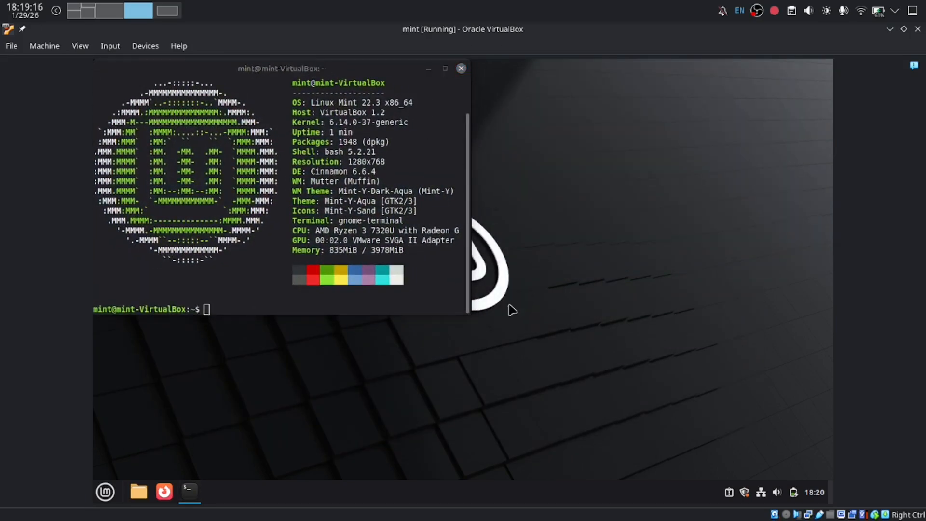
click(428, 68)
drag(300, 160, 592, 354)
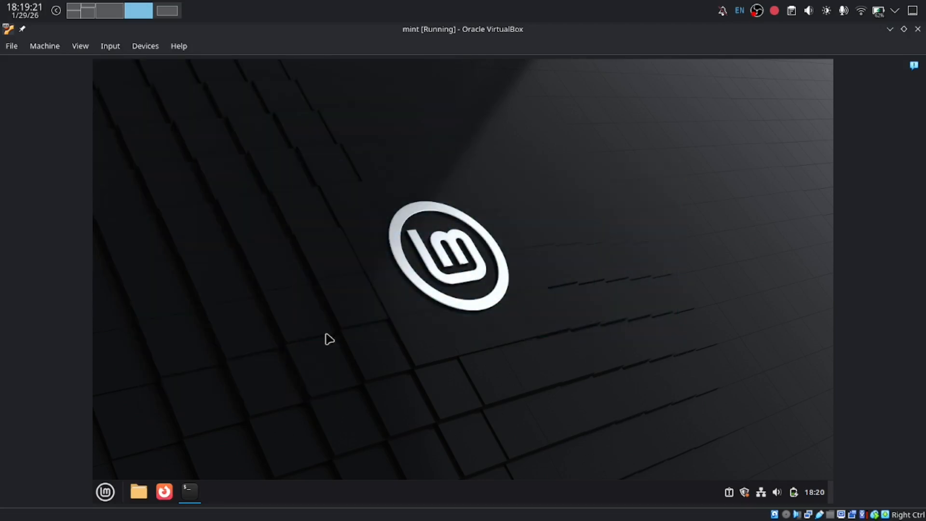
drag(296, 164, 579, 359)
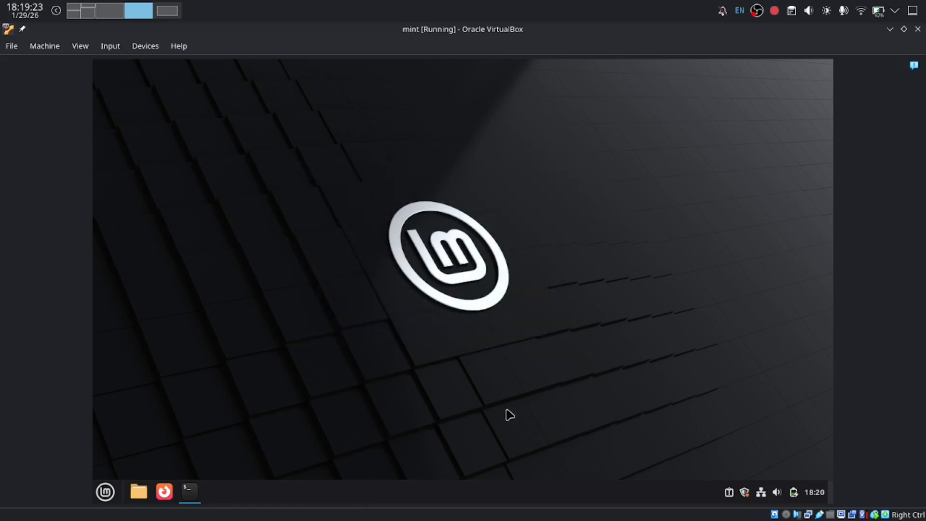